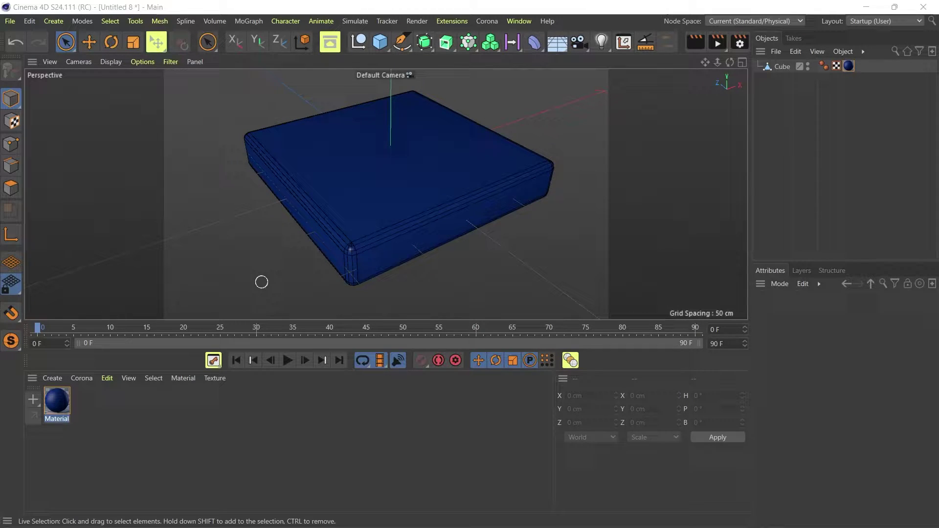
Examine the blue box's rounded edges and front corner from several angles.
click(330, 227)
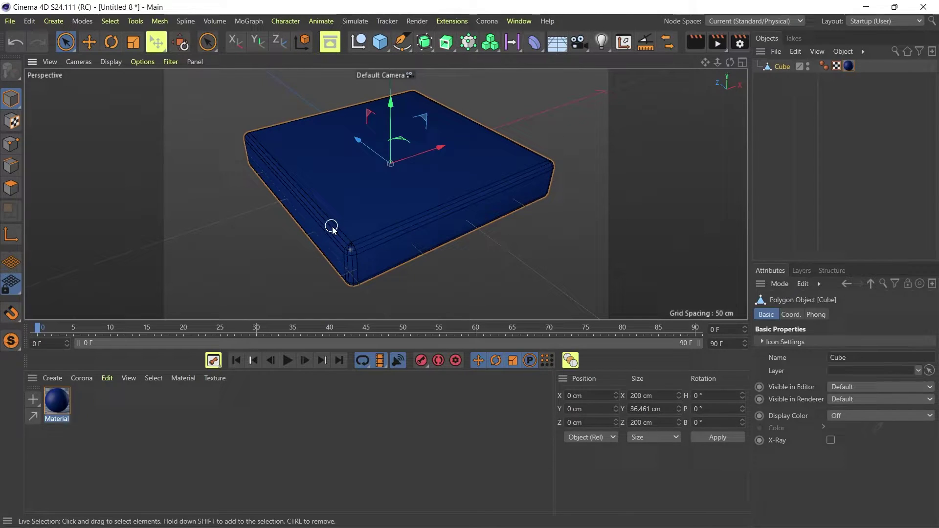
alt+drag(336, 231, 376, 226)
scroll(372, 208, up, 4)
alt+right_drag(377, 225, 394, 224)
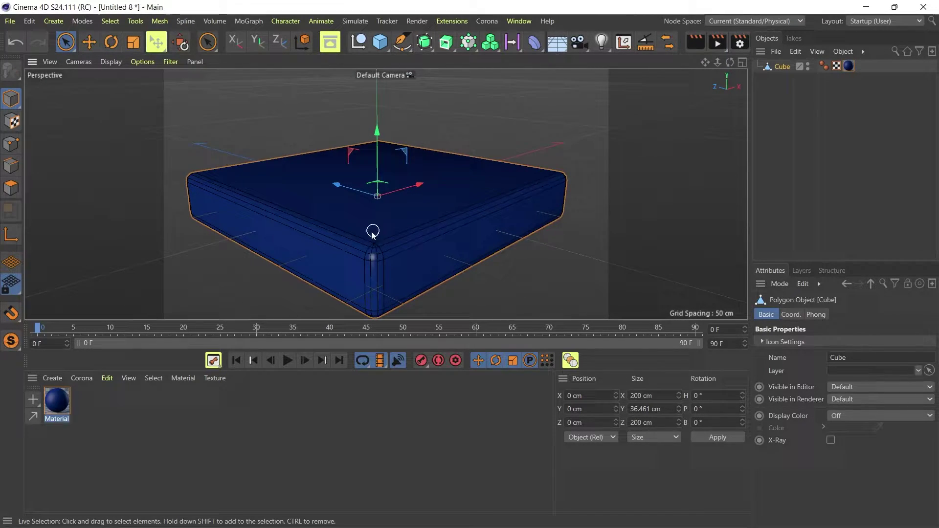
alt+drag(372, 234, 411, 210)
alt+right_drag(410, 210, 395, 247)
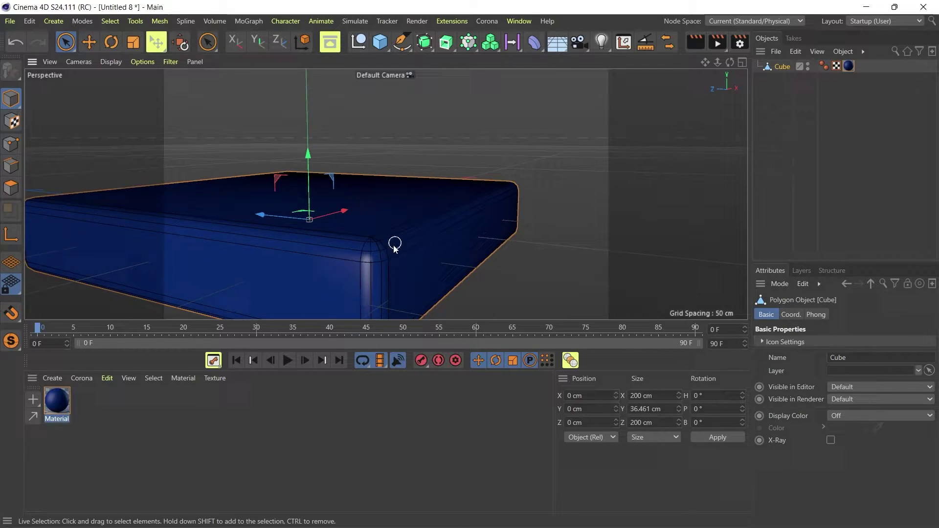
alt+drag(380, 245, 364, 257)
mouse_move(386, 195)
alt+mouse_down()
mouse_move(366, 239)
mouse_move(353, 232)
alt+mouse_up()
alt+right_drag(347, 230, 325, 226)
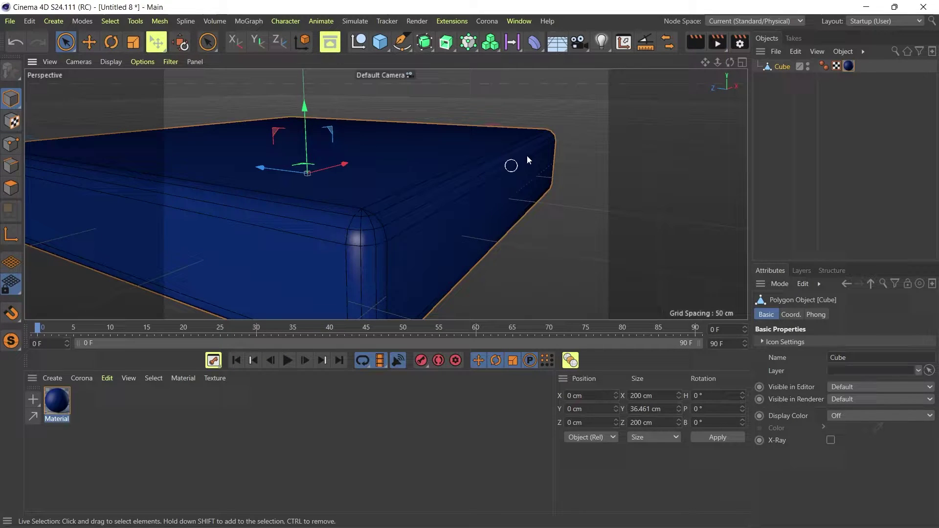
alt+right_drag(453, 193, 388, 208)
alt+drag(388, 207, 342, 229)
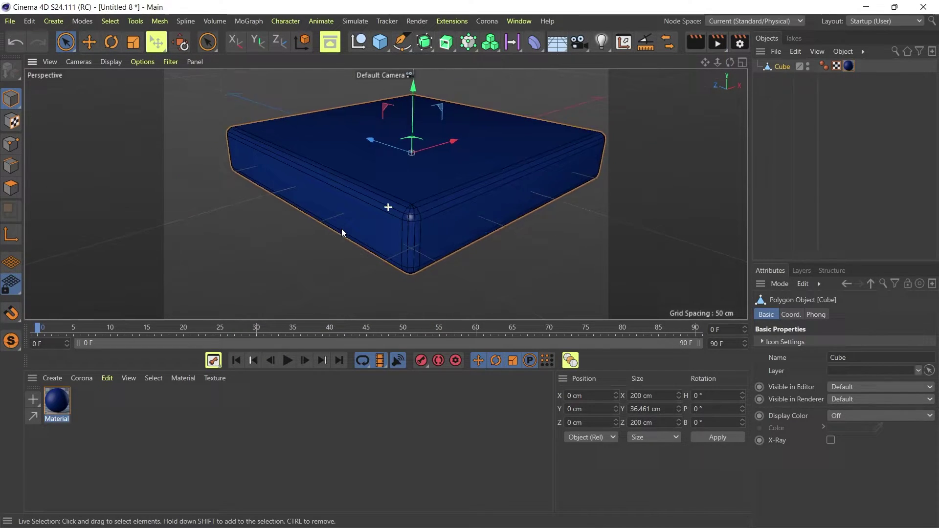
mouse_move(362, 225)
alt+right_down()
mouse_move(391, 224)
mouse_move(367, 224)
alt+right_up()
mouse_move(366, 224)
alt+mouse_down()
mouse_move(346, 216)
mouse_move(390, 218)
mouse_move(384, 203)
mouse_move(355, 217)
alt+mouse_up()
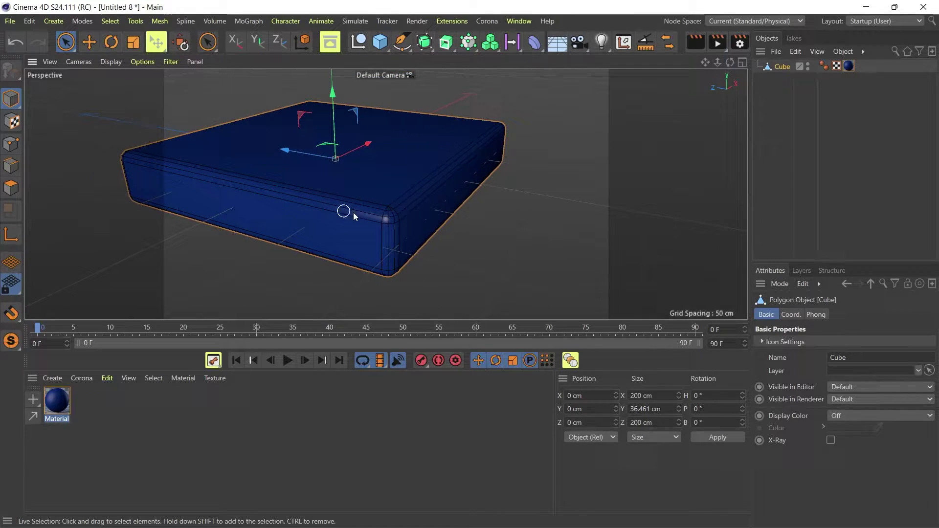
scroll(380, 215, up, 3)
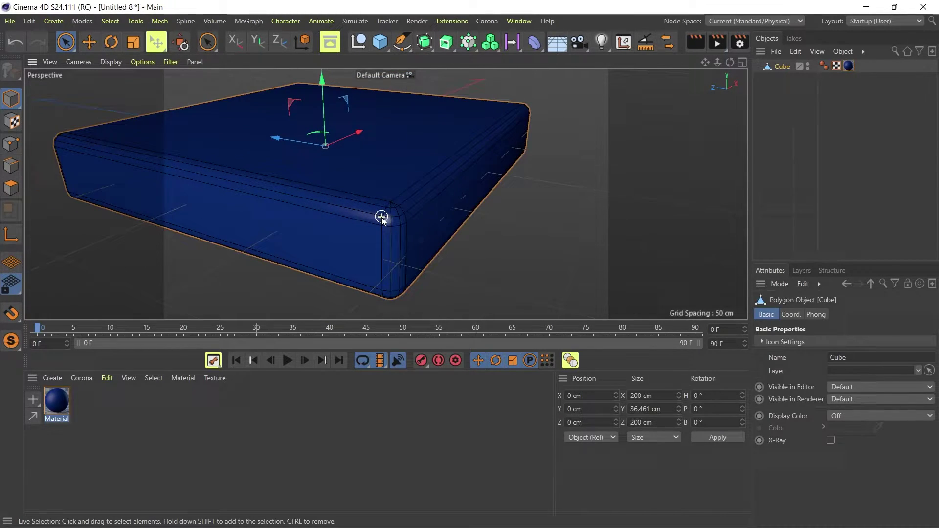
Add a rectangle spline and rotate its pitch to -90° so it lies flat around the box.
click(402, 41)
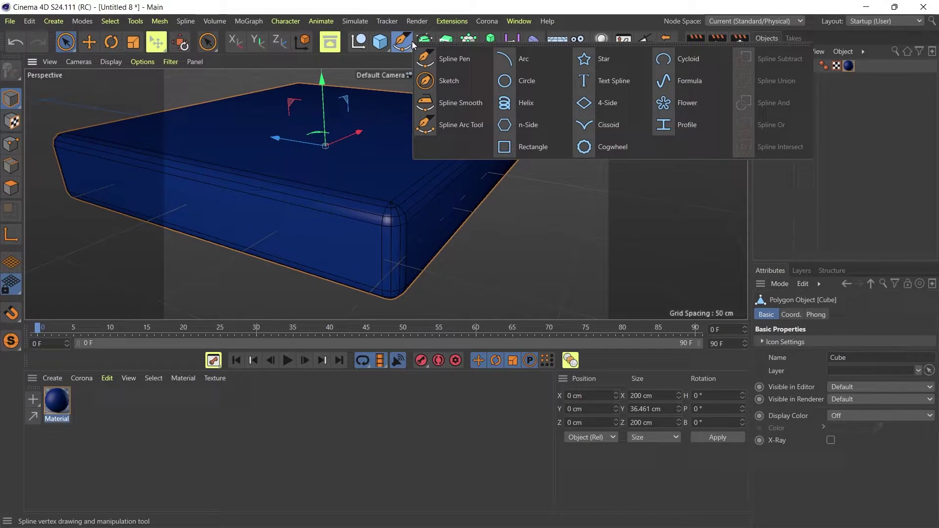
click(532, 146)
scroll(429, 209, down, 3)
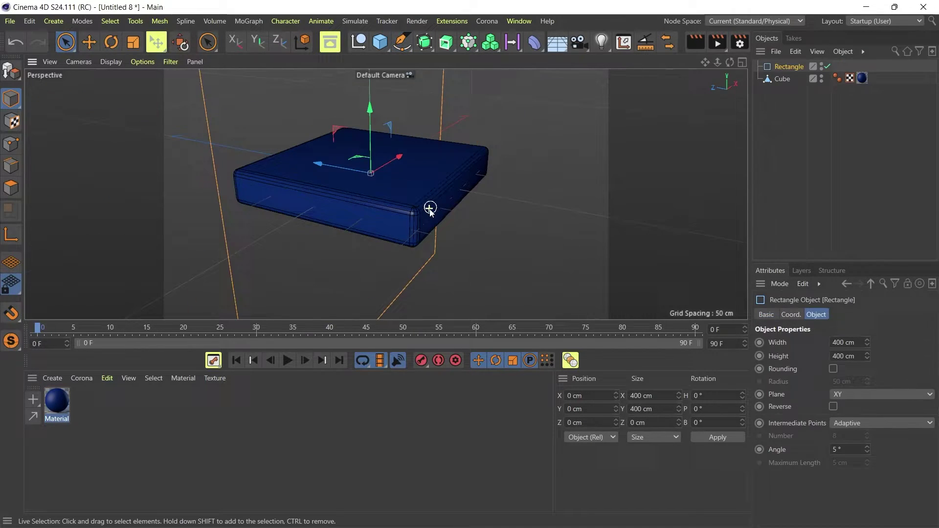
scroll(429, 209, down, 3)
key(r)
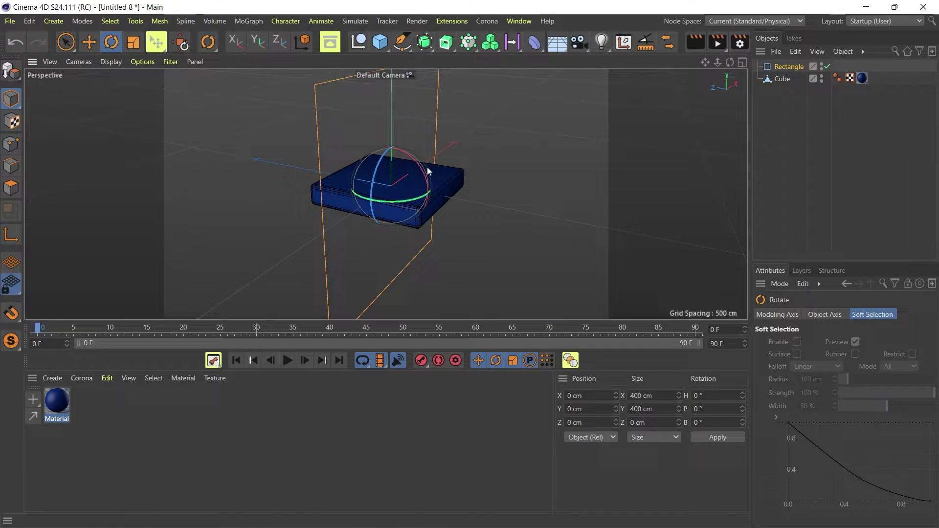
drag(421, 170, 365, 147)
Enable rounding on the rectangle spline and scale it to about 215.5 cm so it closely surrounds the box.
click(785, 66)
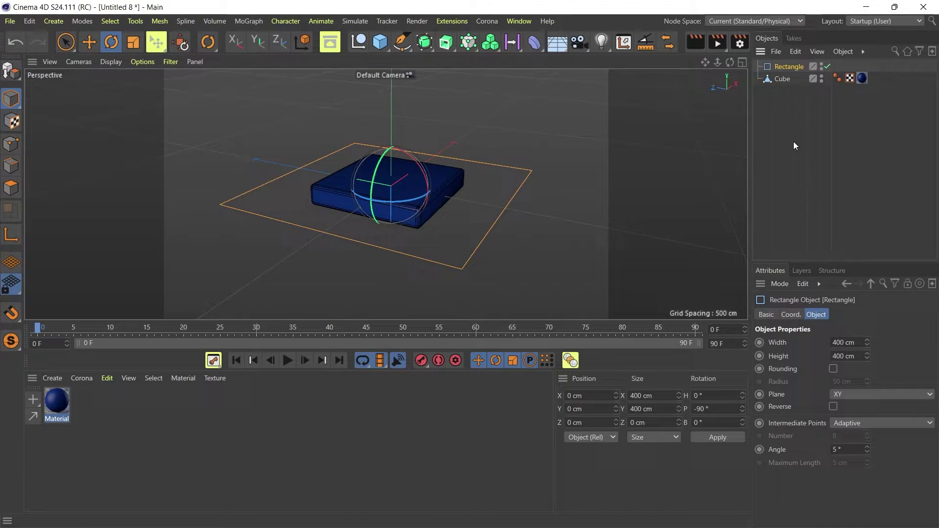
click(833, 369)
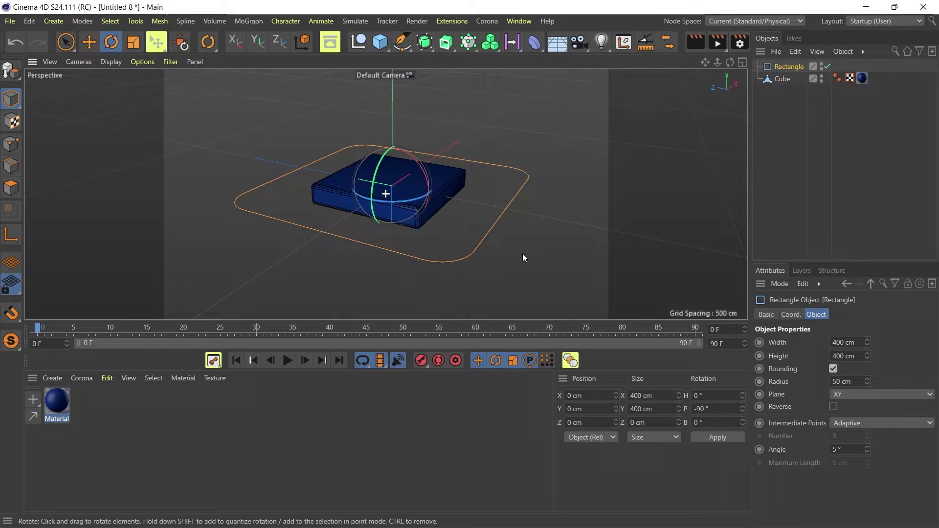
scroll(396, 175, up, 1)
click(133, 42)
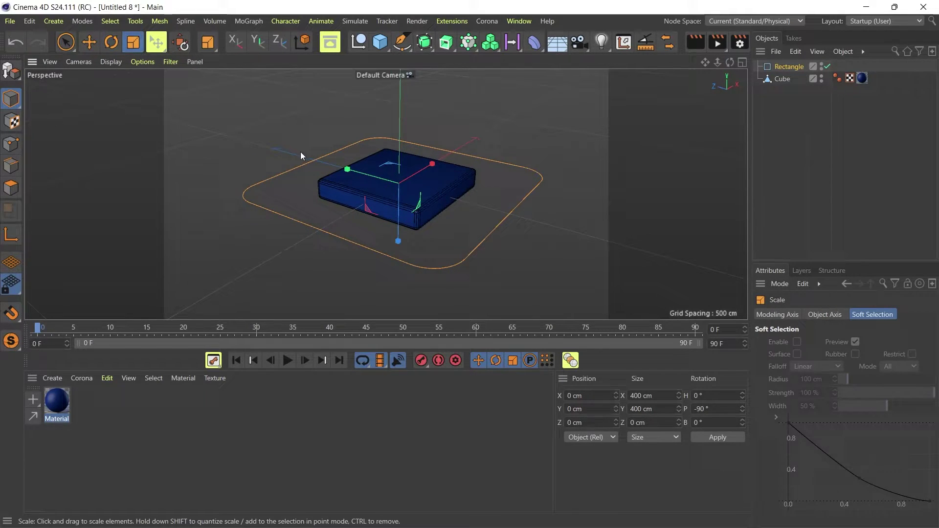
drag(347, 199, 103, 243)
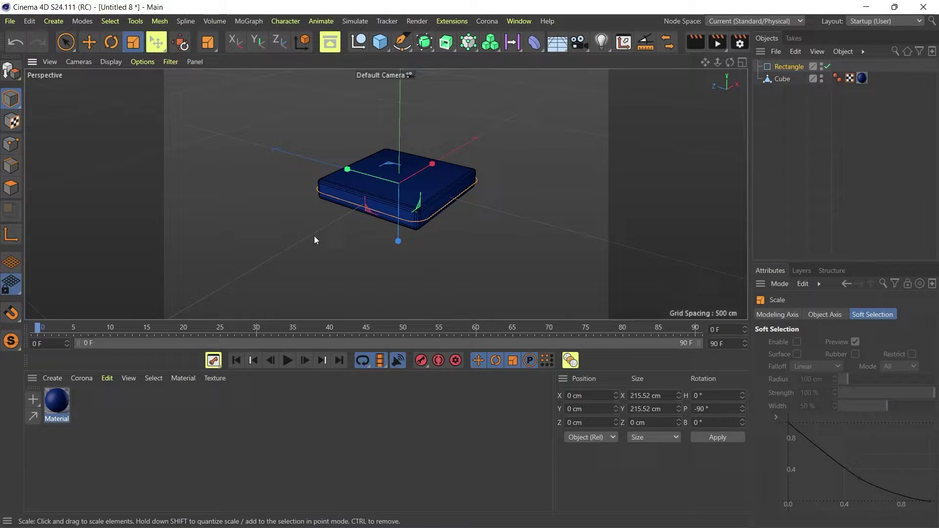
Delete the rectangle spline and select the cube.
alt+drag(360, 222, 382, 245)
scroll(415, 225, up, 4)
key(Delete)
click(394, 205)
scroll(391, 210, up, 3)
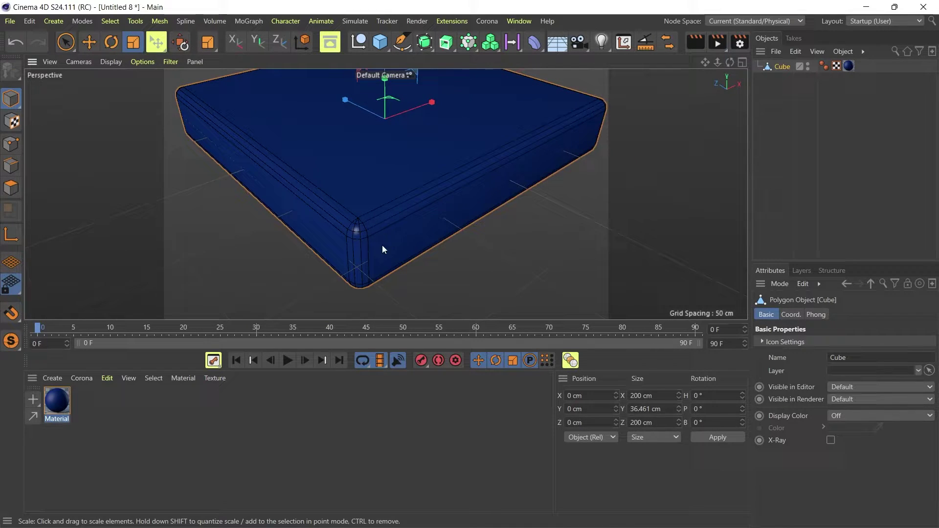
Switch the selected cube to Edge mode and apply the Split command to it.
alt+drag(415, 208, 408, 172)
alt+middle_drag(371, 181, 370, 189)
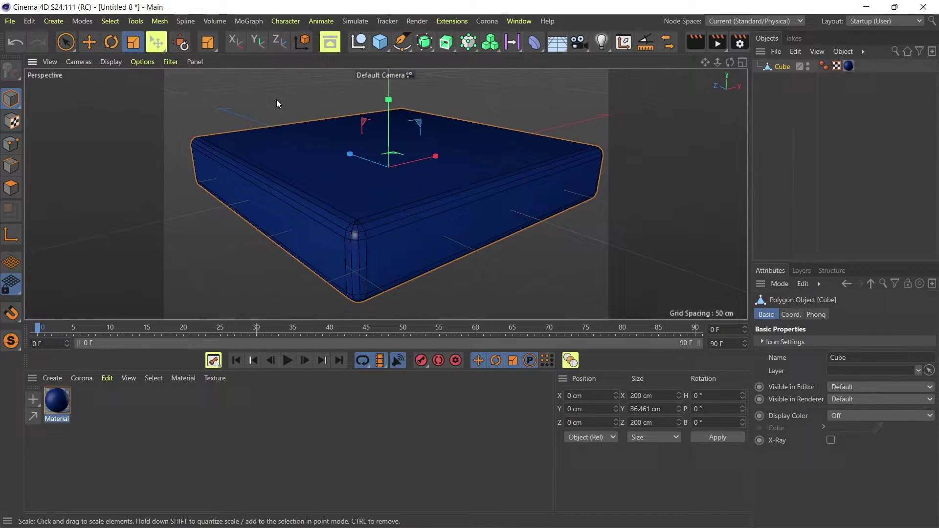
click(274, 98)
click(285, 182)
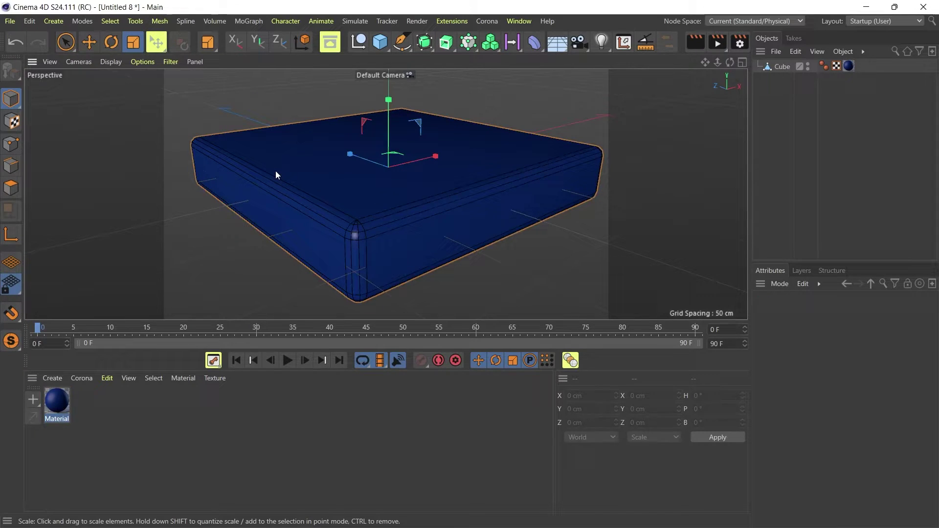
click(11, 167)
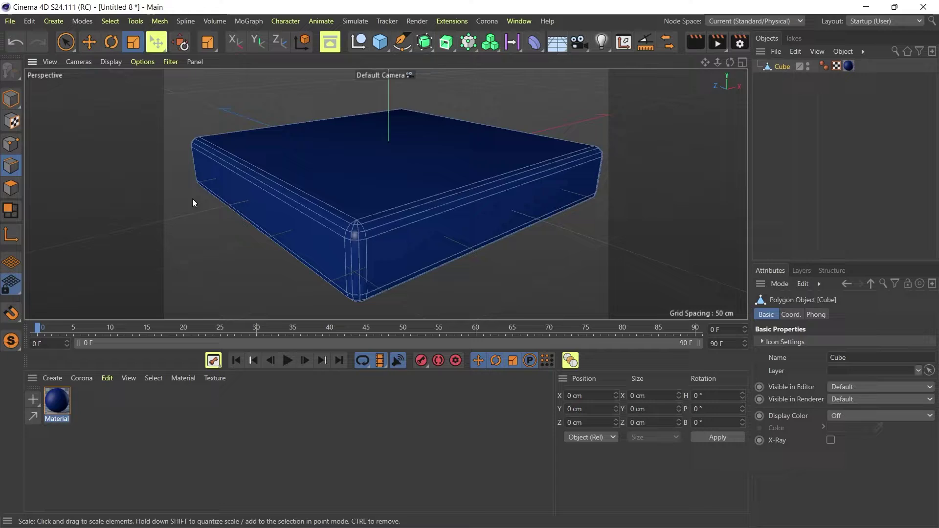
mouse_move(270, 227)
alt+mouse_down()
mouse_move(265, 216)
mouse_move(287, 223)
alt+mouse_up()
scroll(324, 224, up, 3)
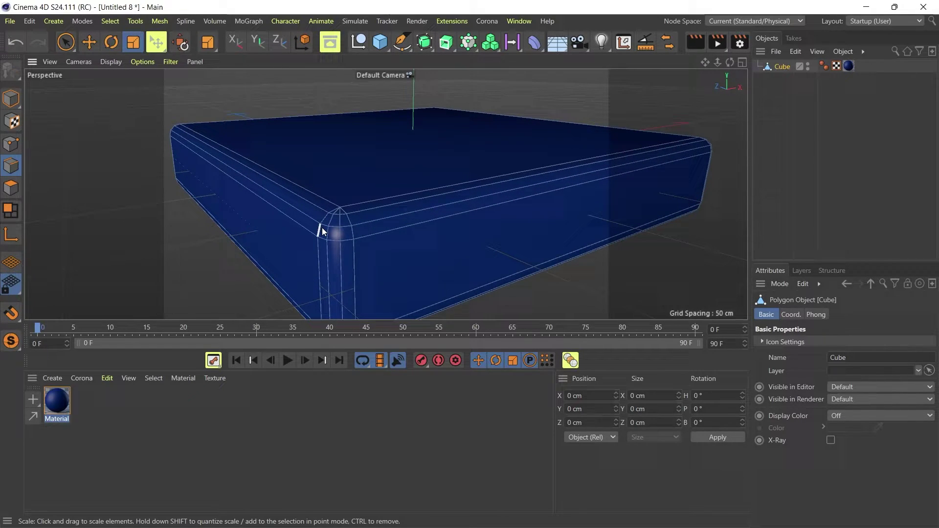
key(u)
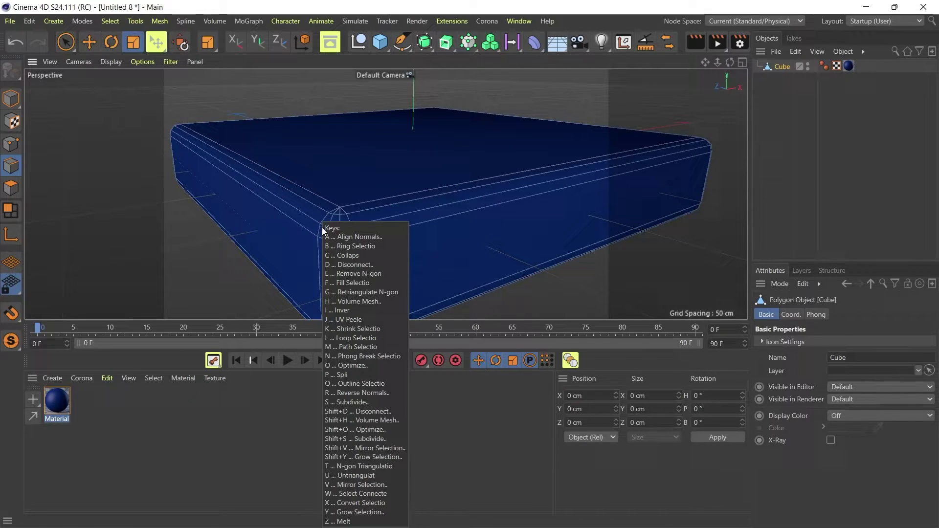
key(p)
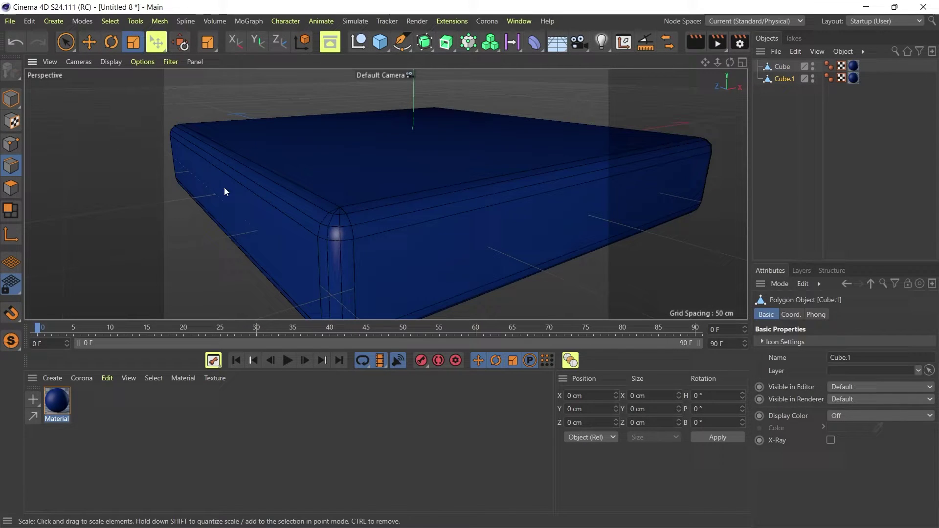
Select the middle edge loop of the original cube's upper bevel with Loop Selection in Edge mode.
click(10, 99)
click(235, 180)
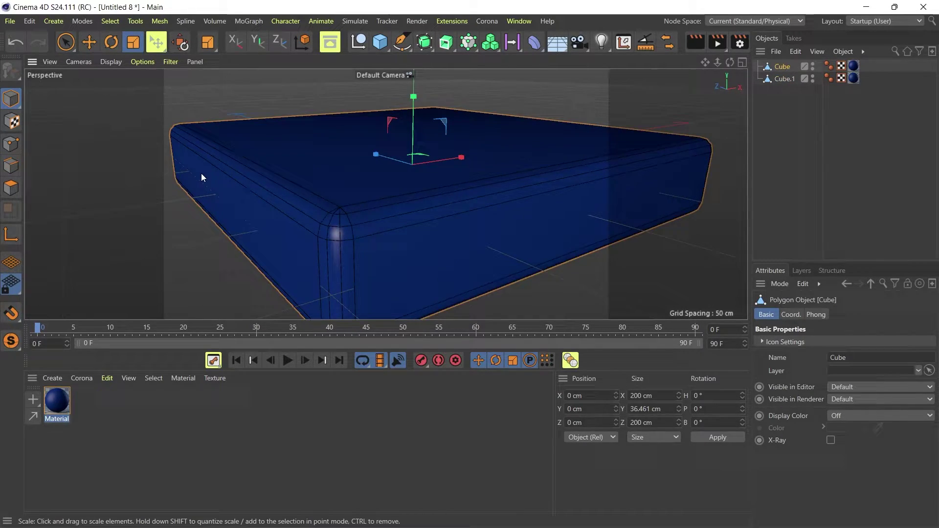
scroll(255, 195, down, 1)
scroll(255, 195, down, 2)
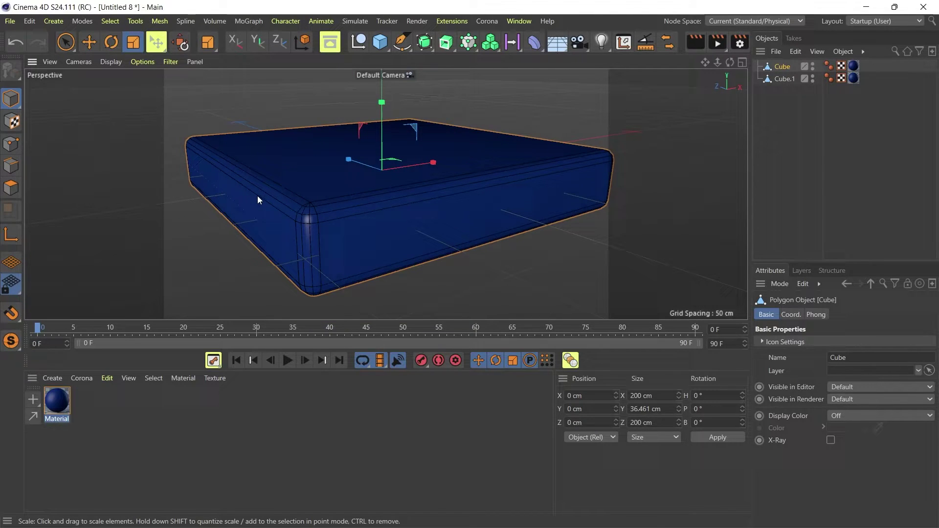
click(10, 166)
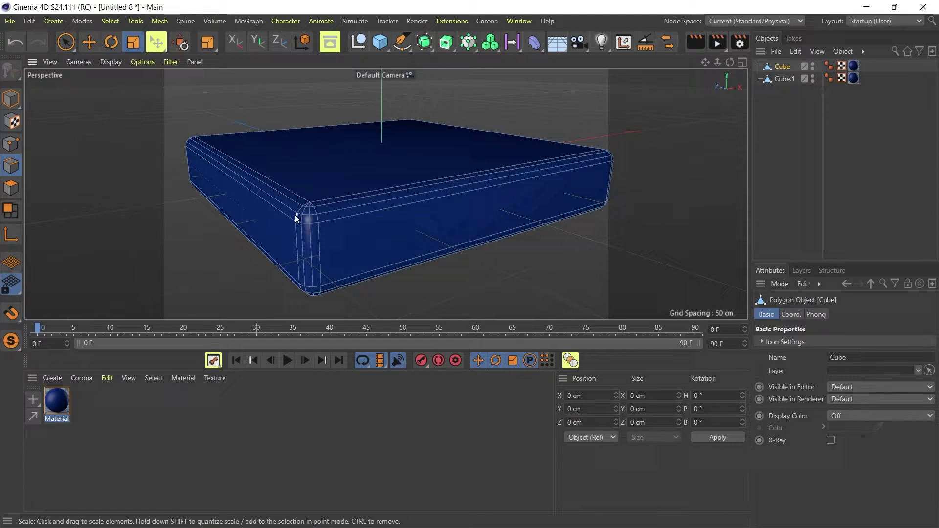
key(u)
key(l)
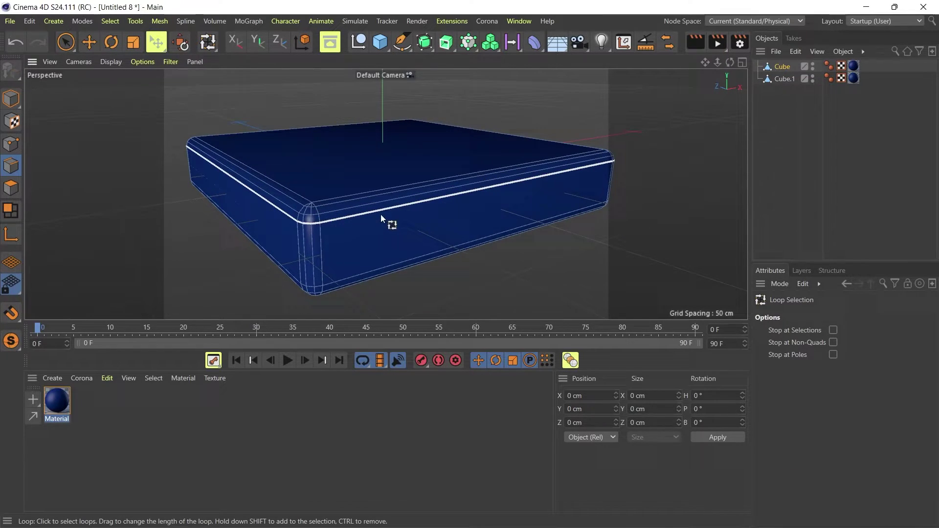
alt+drag(380, 214, 287, 234)
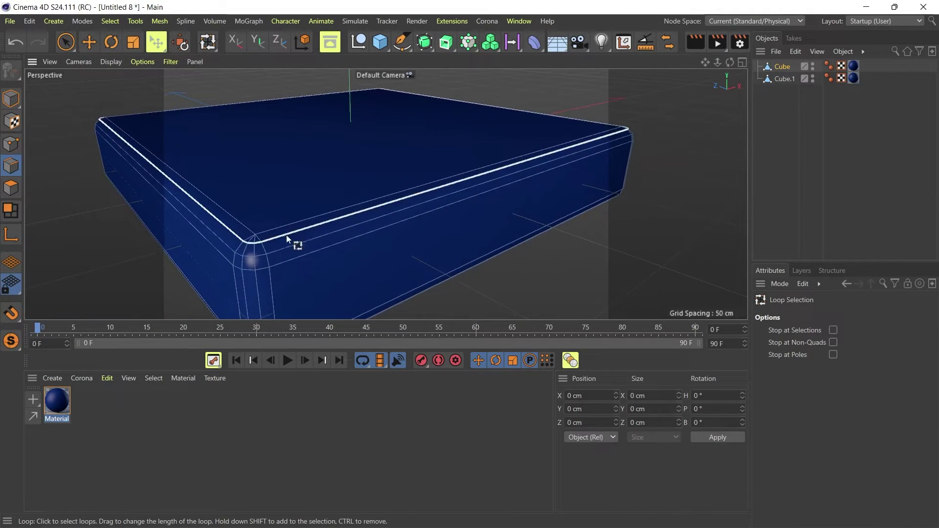
click(251, 257)
alt+drag(292, 271, 344, 250)
scroll(344, 249, down, 4)
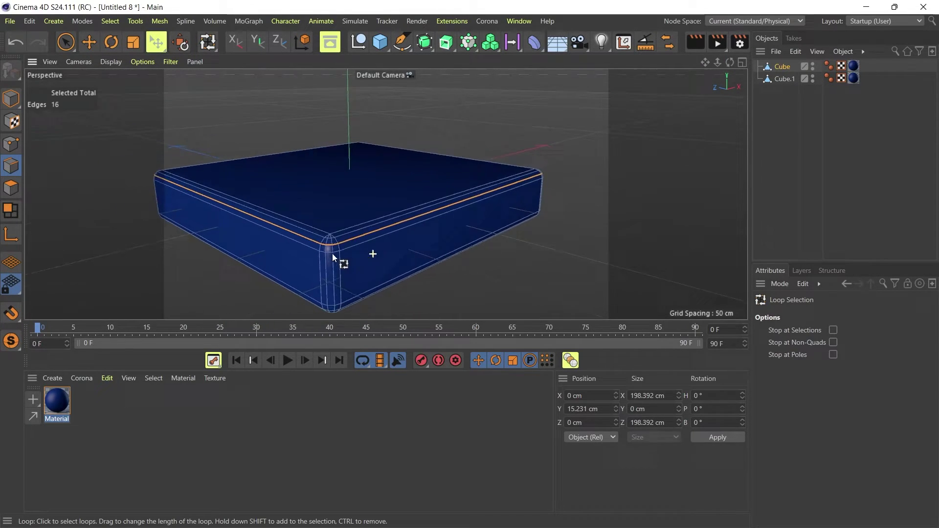
Find the Edge to Spline command in the command customization and add it to the main palette beside the render commands.
right_click(680, 41)
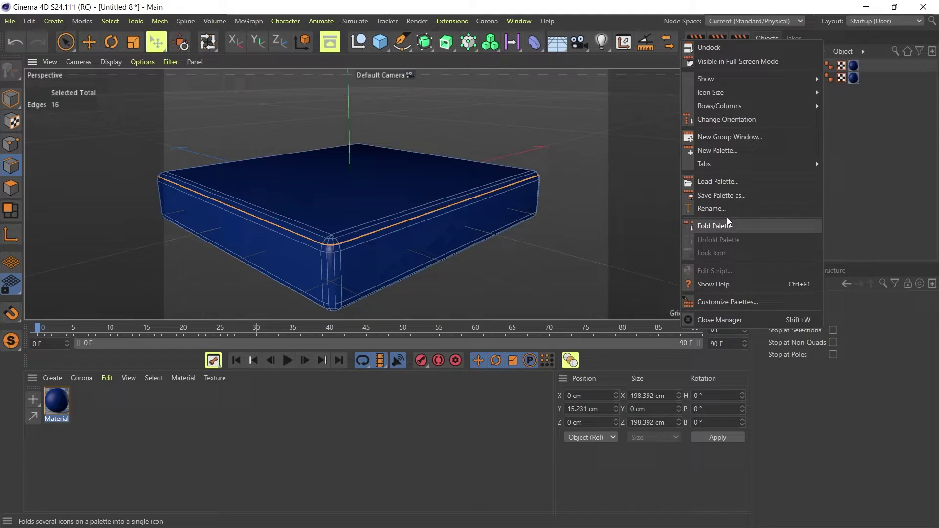
click(728, 302)
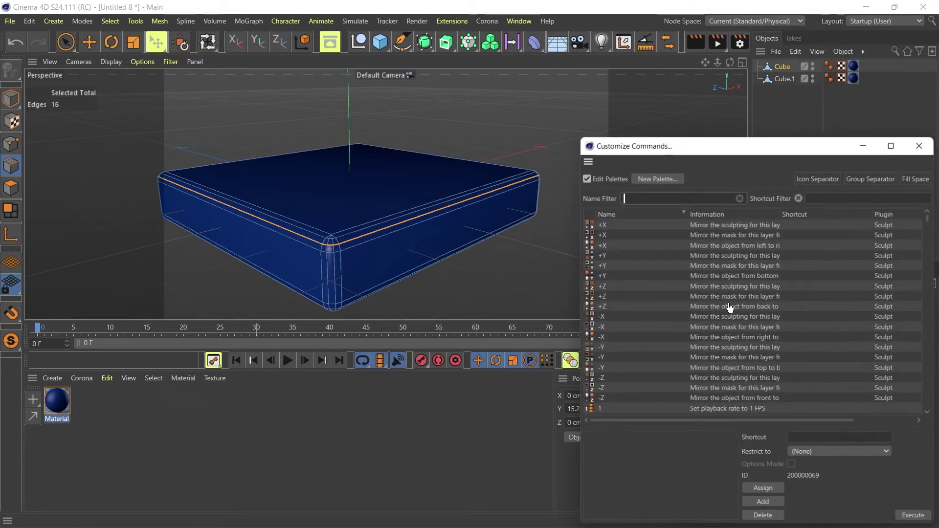
click(654, 195)
text(edge t)
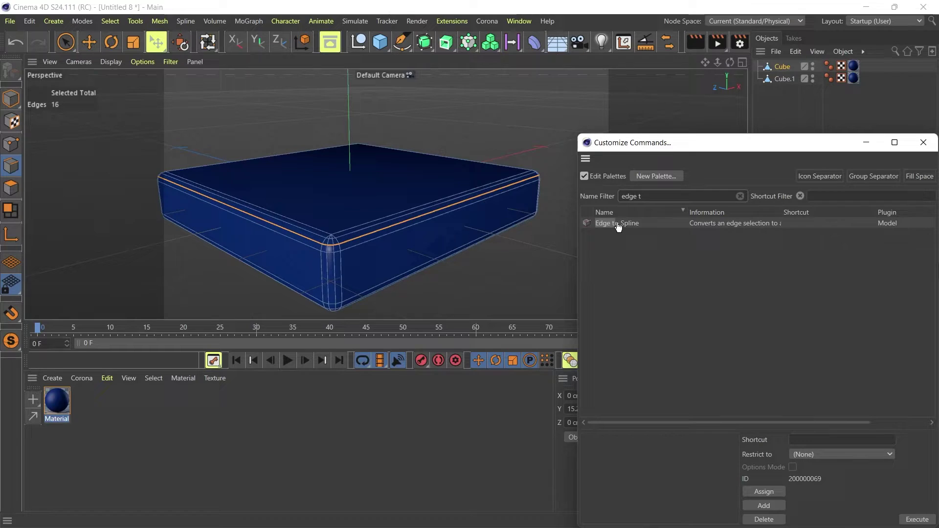
drag(617, 226, 688, 42)
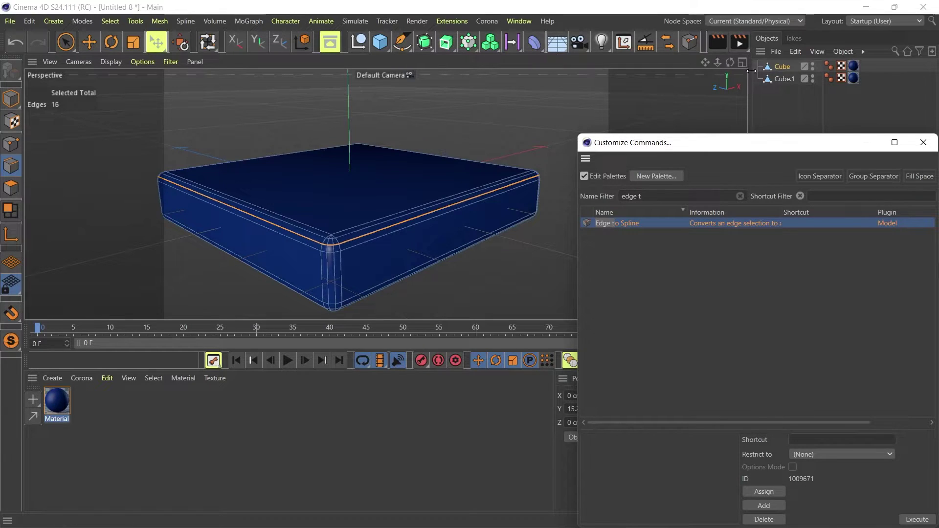
click(923, 142)
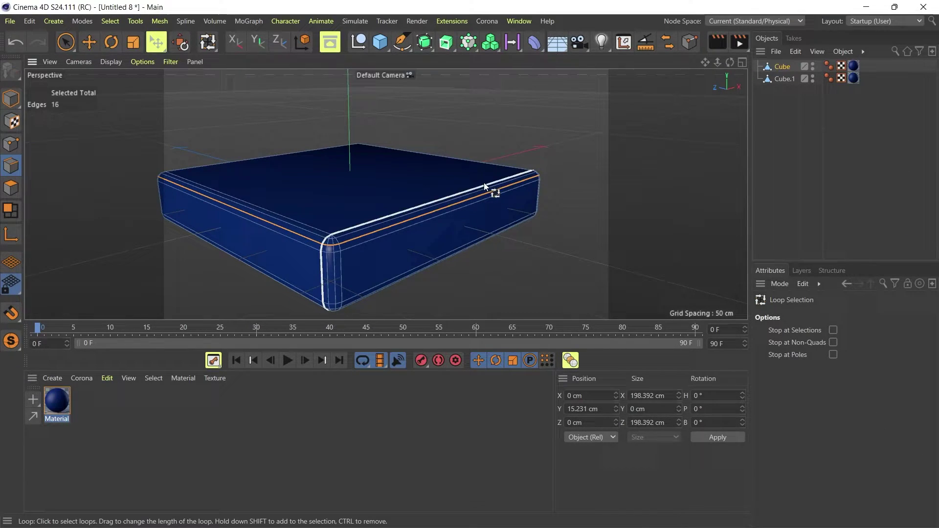
Convert the selected edge loop to a spline and move the spline out of the cube's hierarchy, above the cube.
alt+drag(444, 190, 430, 209)
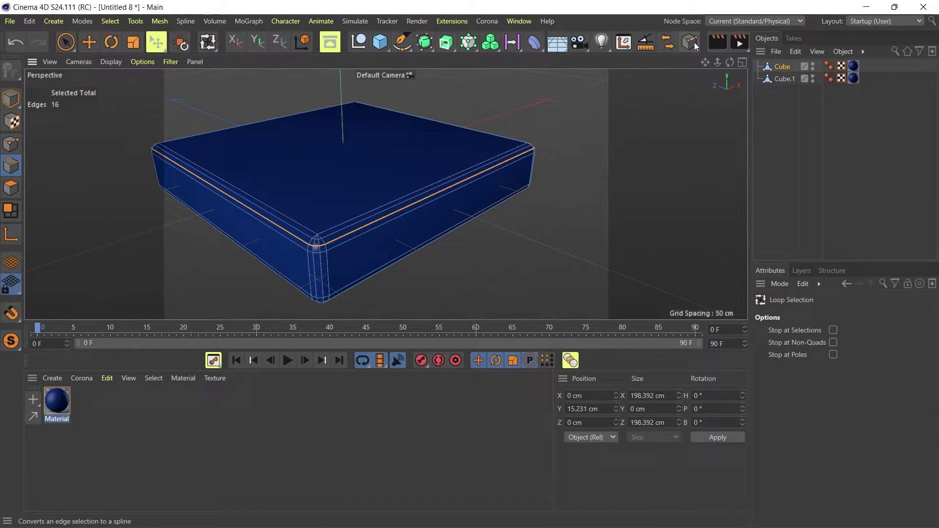
click(758, 67)
click(791, 78)
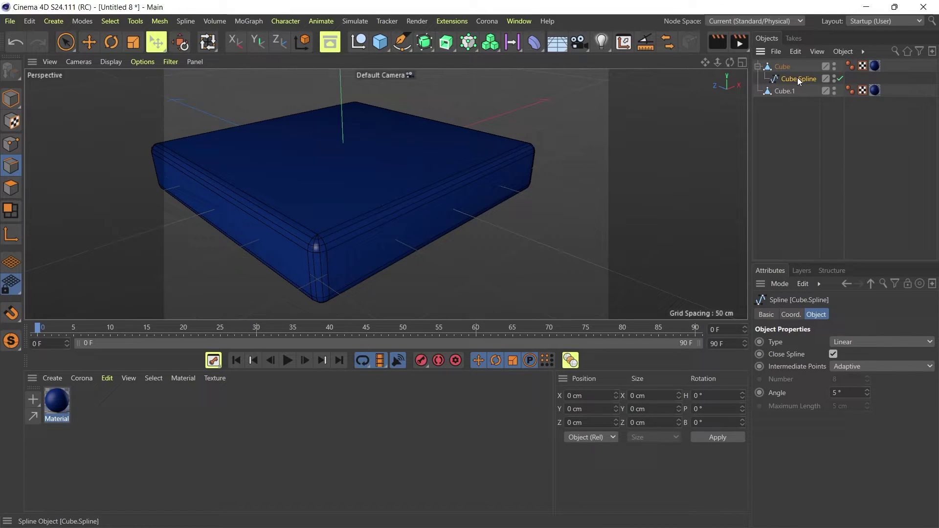
drag(789, 79, 785, 62)
click(786, 77)
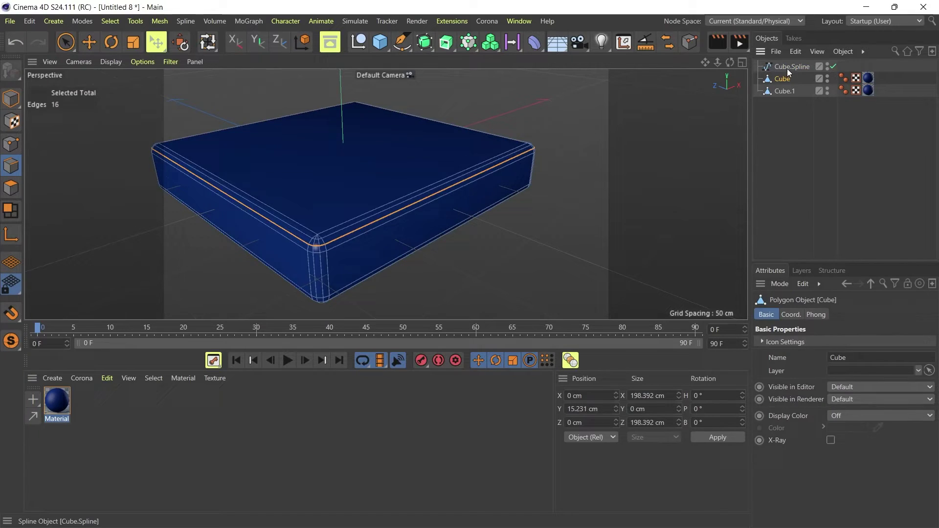
Select the extracted spline in Model mode, try raising it slightly with the Move tool, and undo that move.
click(787, 69)
click(11, 98)
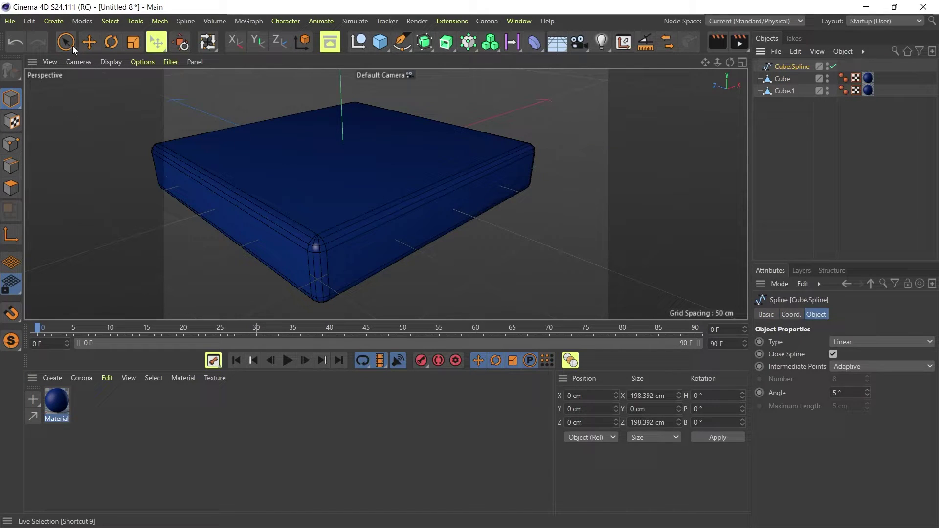
click(89, 42)
mouse_move(343, 127)
mouse_down()
mouse_move(344, 107)
mouse_move(344, 121)
mouse_up()
key(ctrl+z)
Add a circle spline with a 2 cm radius and move it along X to about -131 cm, beside the cube.
alt+drag(362, 178, 303, 79)
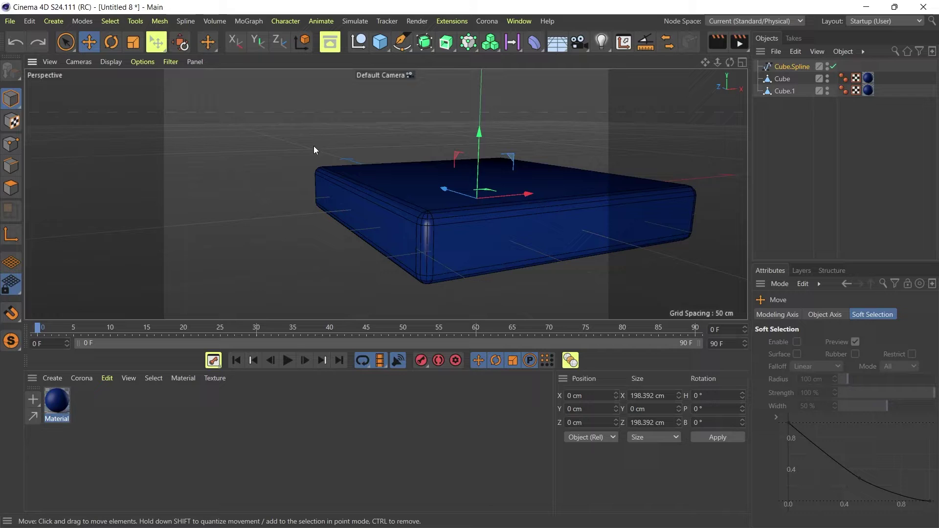
alt+drag(324, 169, 274, 125)
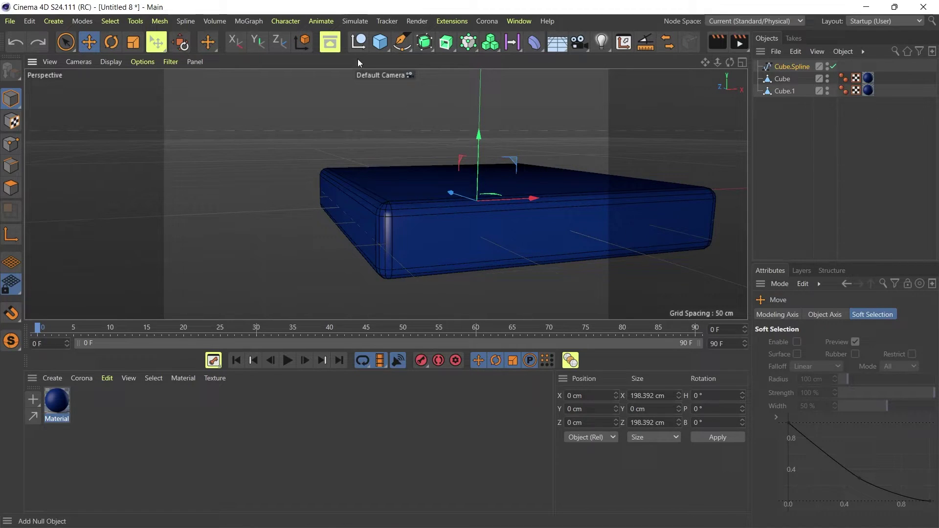
click(402, 41)
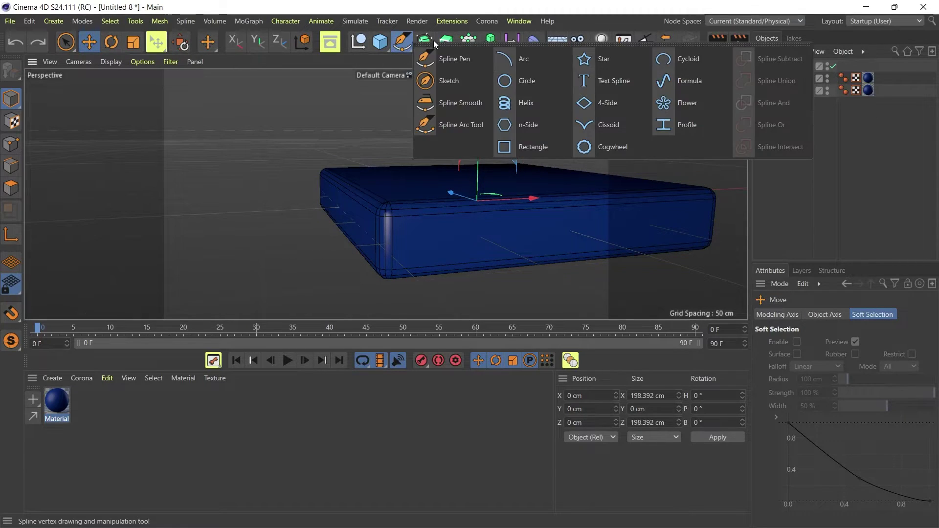
click(522, 82)
scroll(391, 222, down, 5)
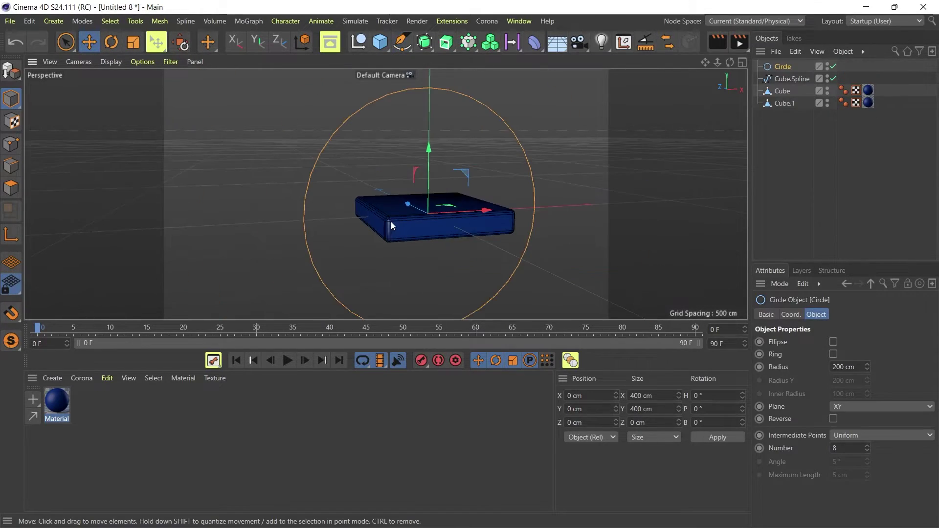
double_click(855, 366)
text(2)
key(Return)
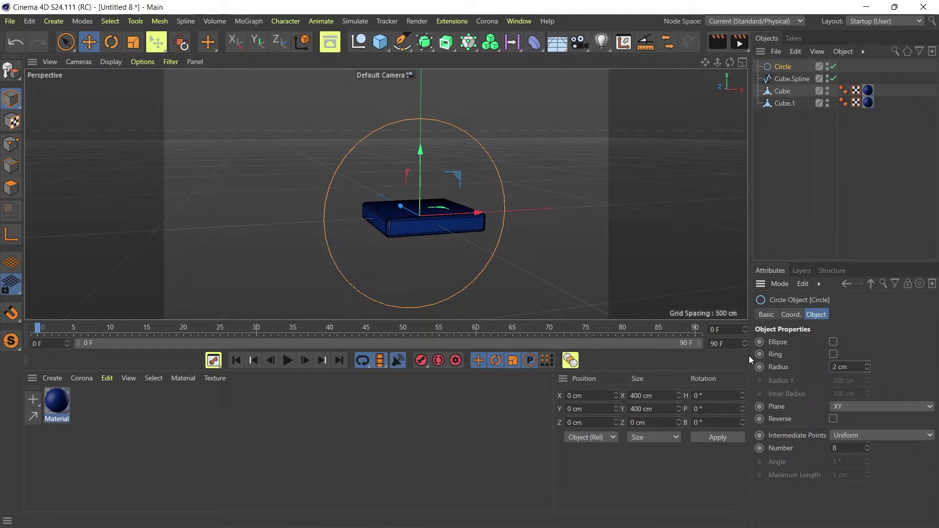
drag(457, 213, 397, 201)
scroll(398, 223, up, 5)
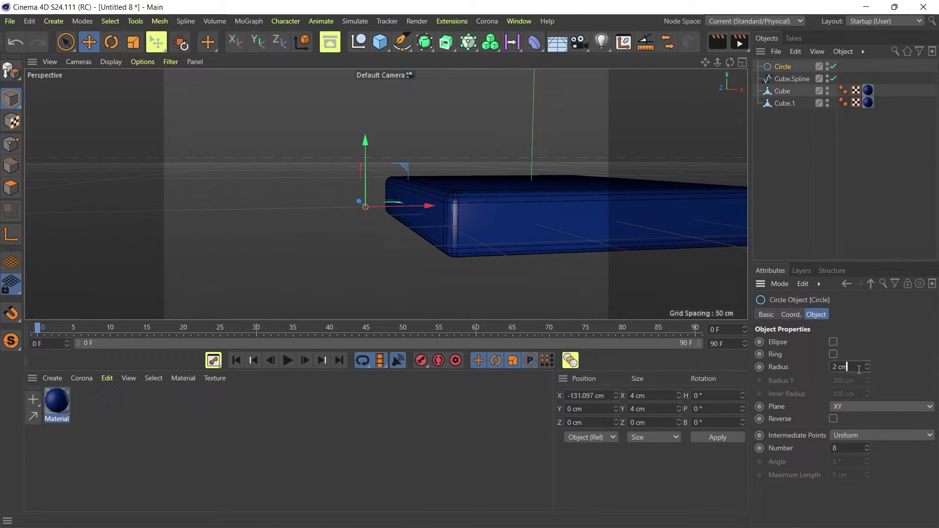
Set the circle's radius to 1 cm.
key(ctrl+a)
text(1)
key(Return)
alt+drag(440, 215, 341, 202)
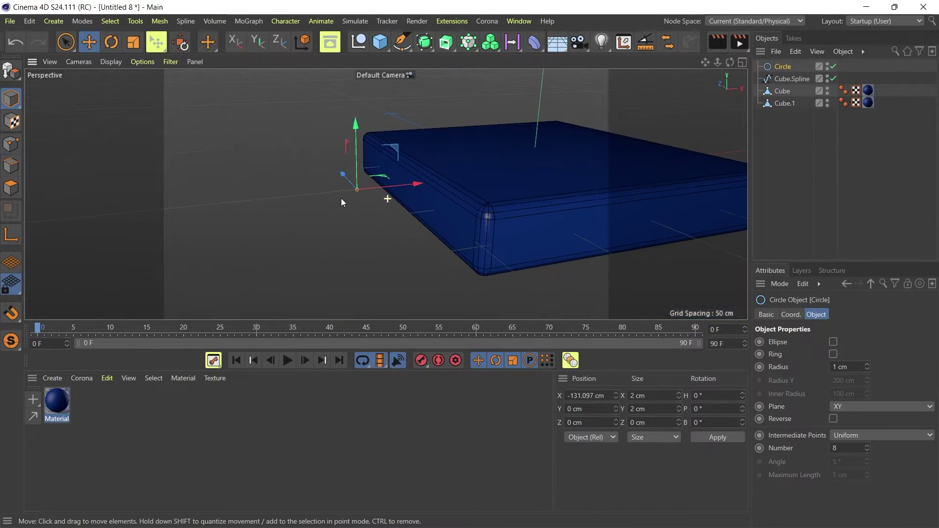
Add a Sweep object and make the circle and the extracted cube spline its children, with the circle first.
click(789, 78)
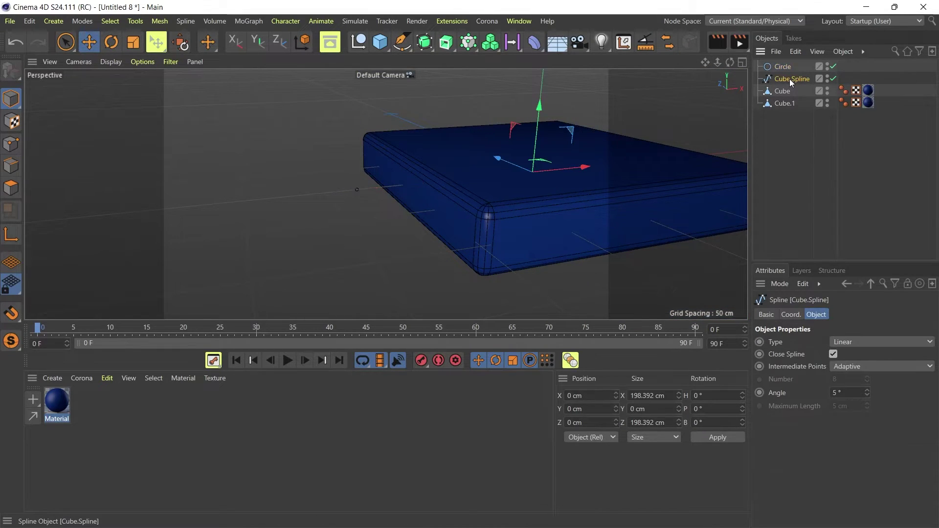
click(446, 43)
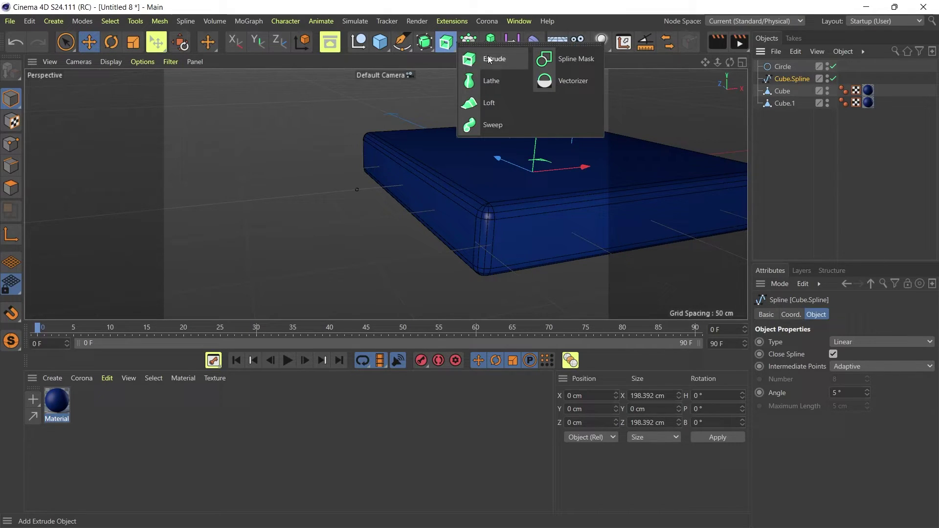
click(490, 124)
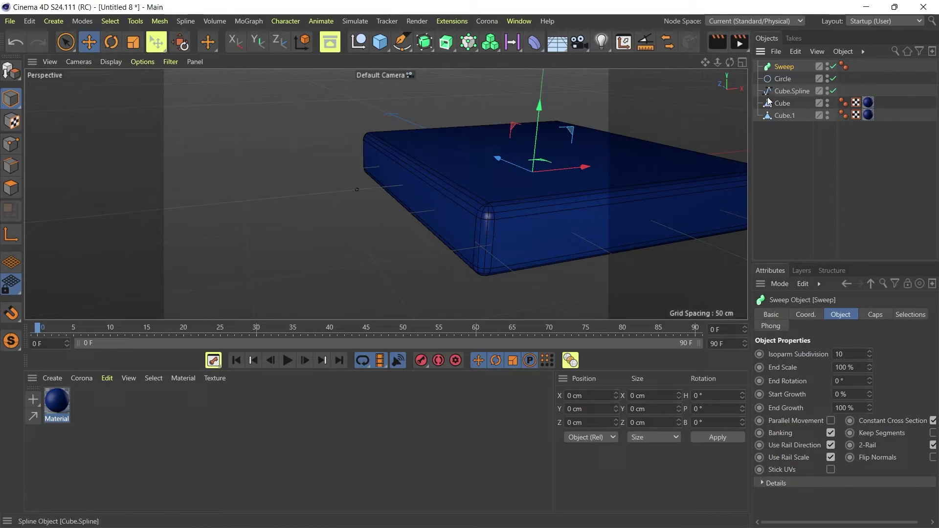
click(785, 91)
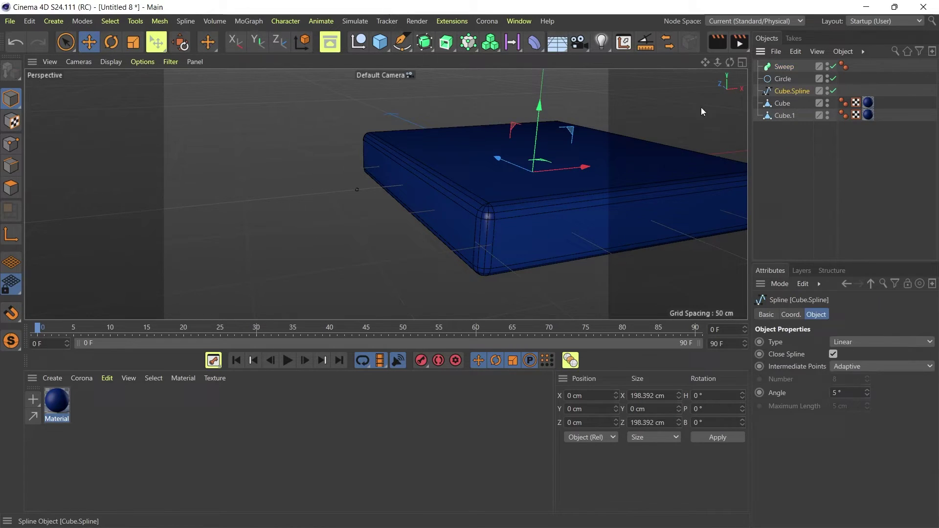
click(783, 78)
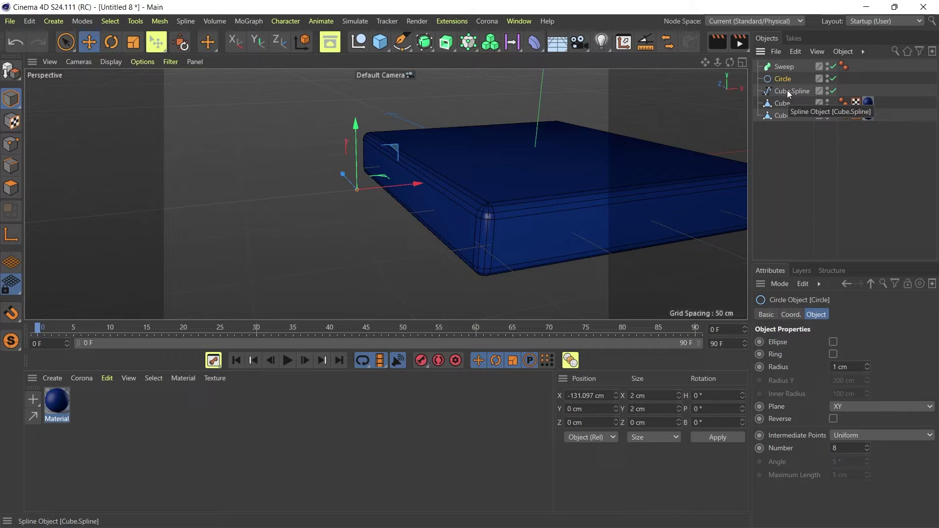
drag(782, 78, 787, 67)
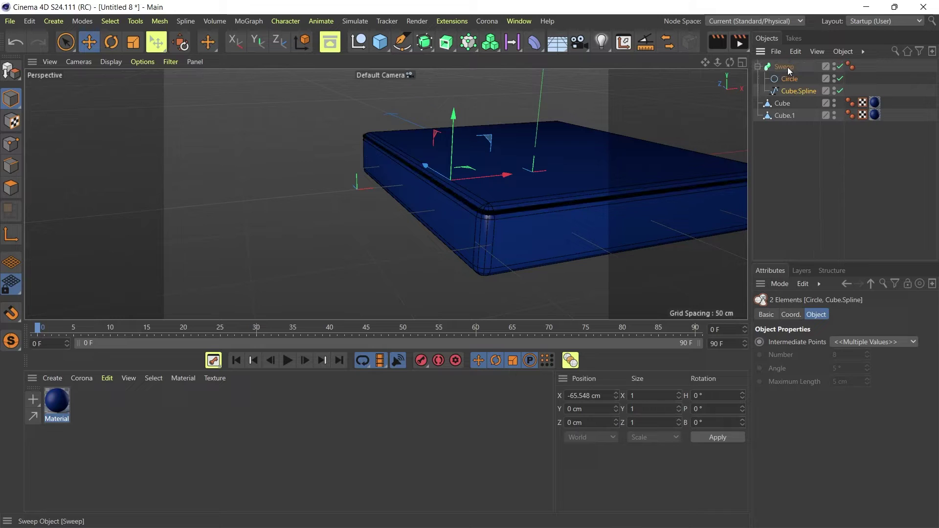
Apply the dark blue material to the Sweep object.
alt+drag(492, 200, 521, 219)
scroll(521, 218, up, 10)
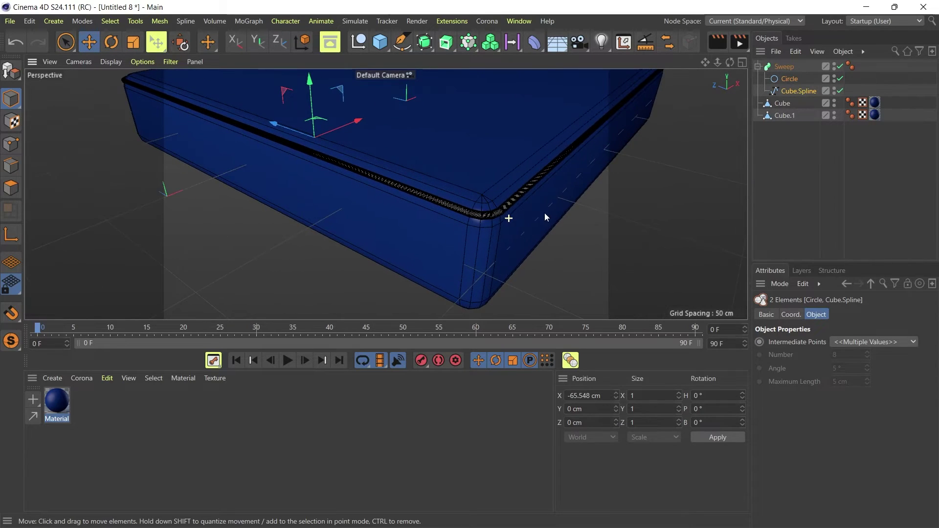
scroll(489, 210, up, 3)
alt+drag(501, 212, 406, 216)
drag(52, 402, 785, 67)
scroll(450, 210, up, 4)
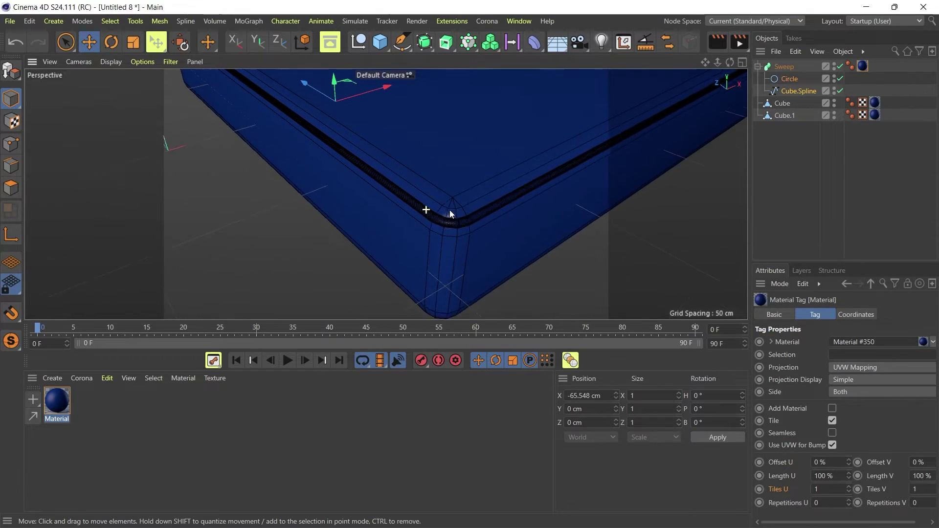
Switch the viewport display to Quick Shading without lines.
click(111, 62)
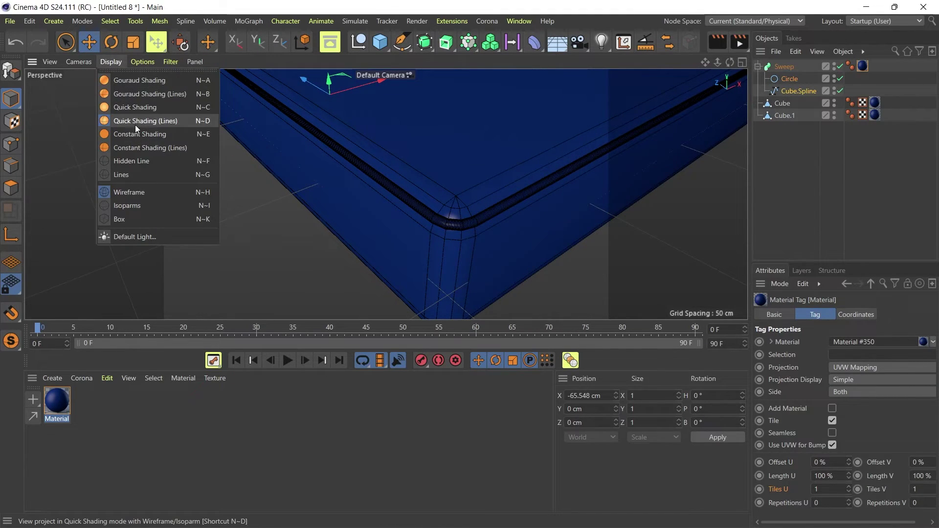
click(135, 107)
mouse_move(459, 228)
alt+mouse_down()
mouse_move(377, 184)
mouse_move(421, 195)
mouse_move(489, 254)
alt+mouse_up()
scroll(413, 203, down, 4)
alt+middle_drag(331, 170, 412, 200)
scroll(412, 201, up, 4)
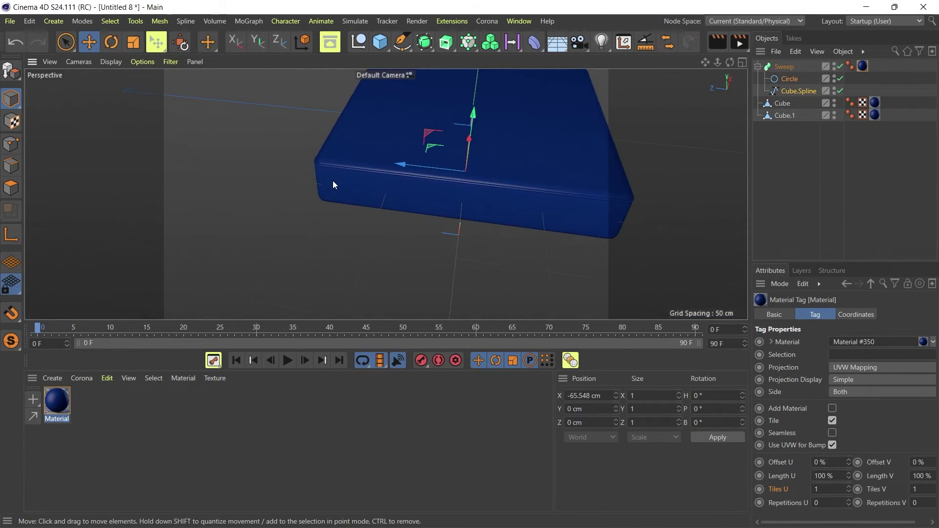
Examine the swept piping along the cube's upper bevel from several angles, selecting the original cube along the way.
alt+drag(332, 181, 362, 175)
alt+middle_drag(277, 157, 360, 221)
scroll(360, 221, up, 4)
mouse_move(478, 248)
alt+mouse_down()
mouse_move(497, 198)
mouse_move(508, 248)
mouse_move(441, 254)
mouse_move(497, 261)
mouse_move(498, 247)
mouse_move(491, 247)
mouse_move(530, 256)
mouse_move(464, 253)
alt+mouse_up()
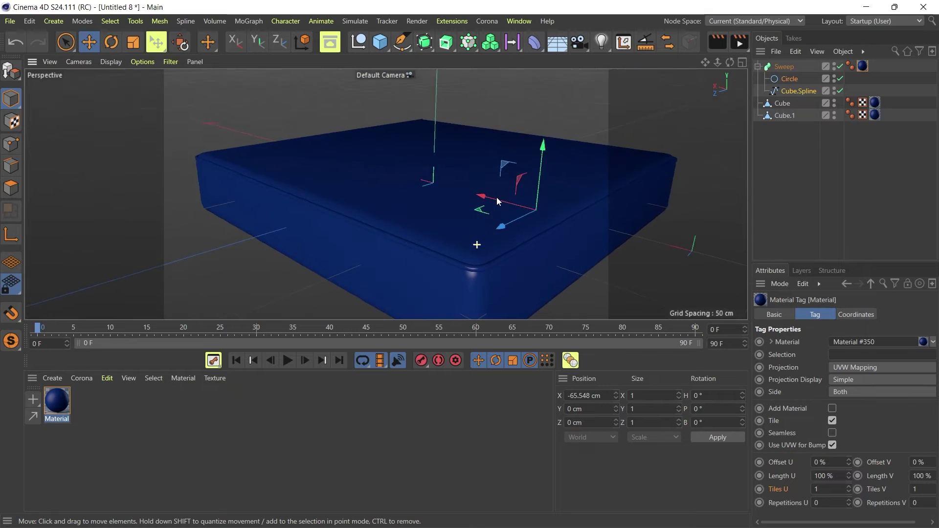
alt+middle_drag(543, 255, 351, 241)
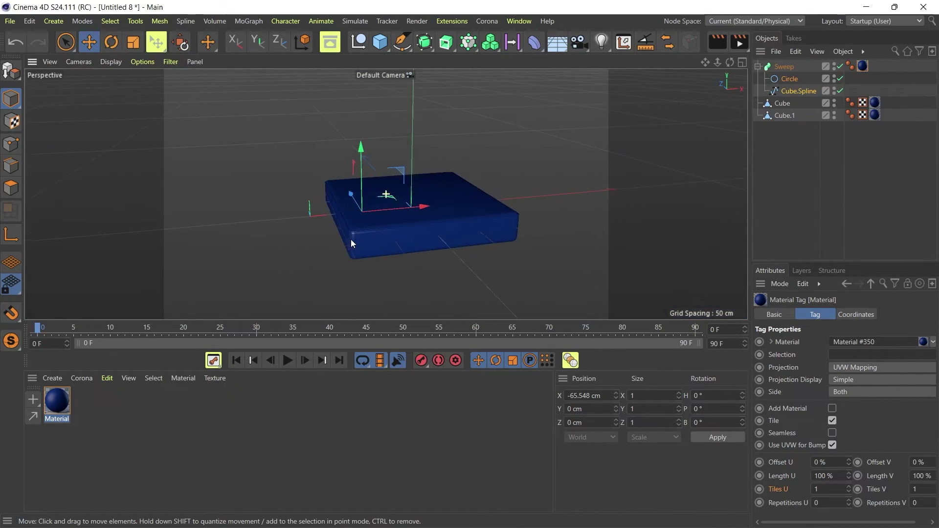
alt+right_drag(357, 235, 415, 233)
alt+drag(346, 222, 365, 251)
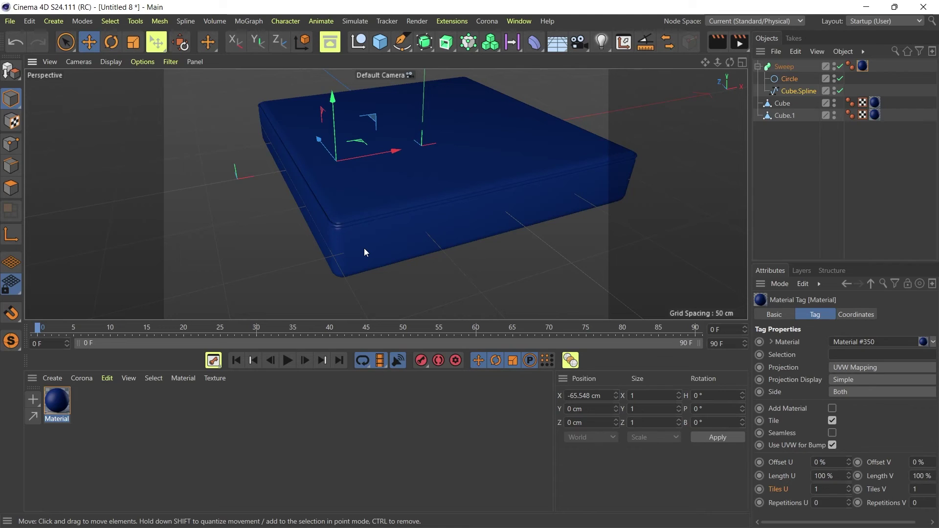
click(387, 219)
alt+drag(387, 218, 378, 194)
alt+middle_drag(261, 176, 355, 217)
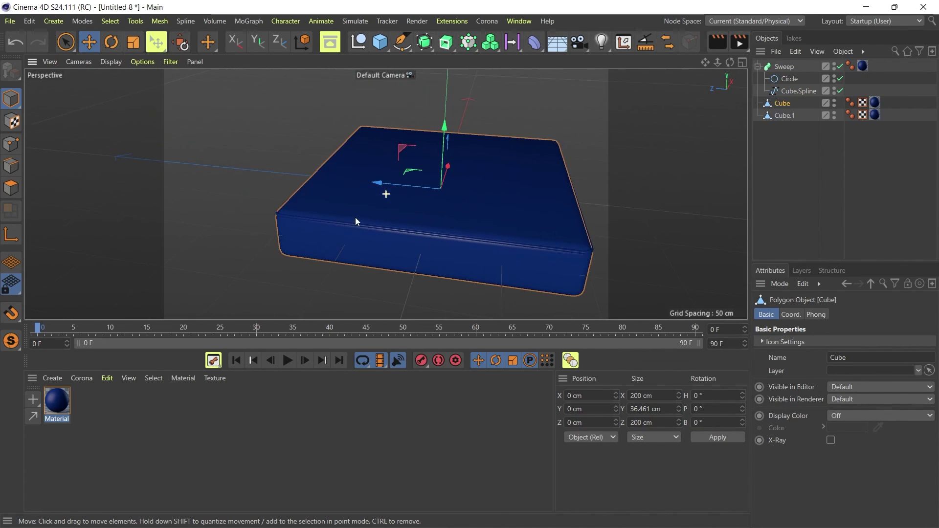
alt+right_drag(369, 220, 407, 223)
alt+drag(408, 226, 436, 215)
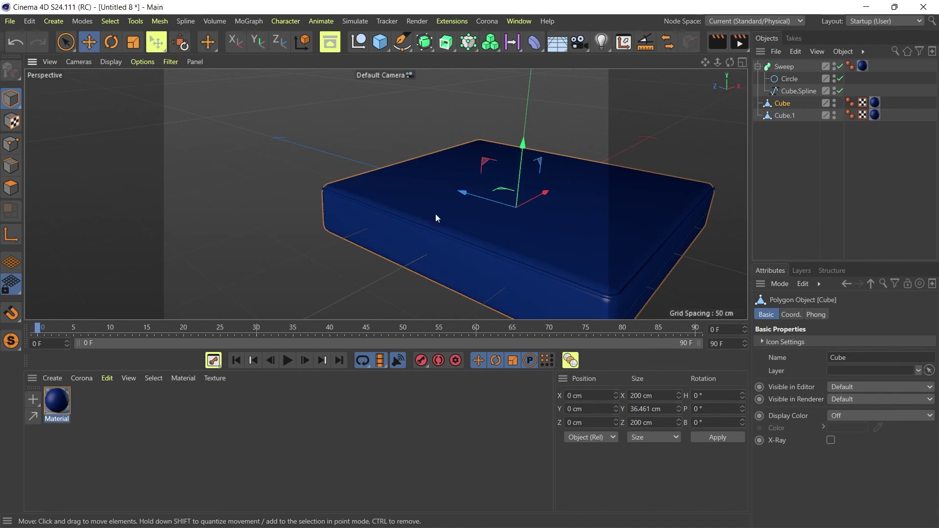